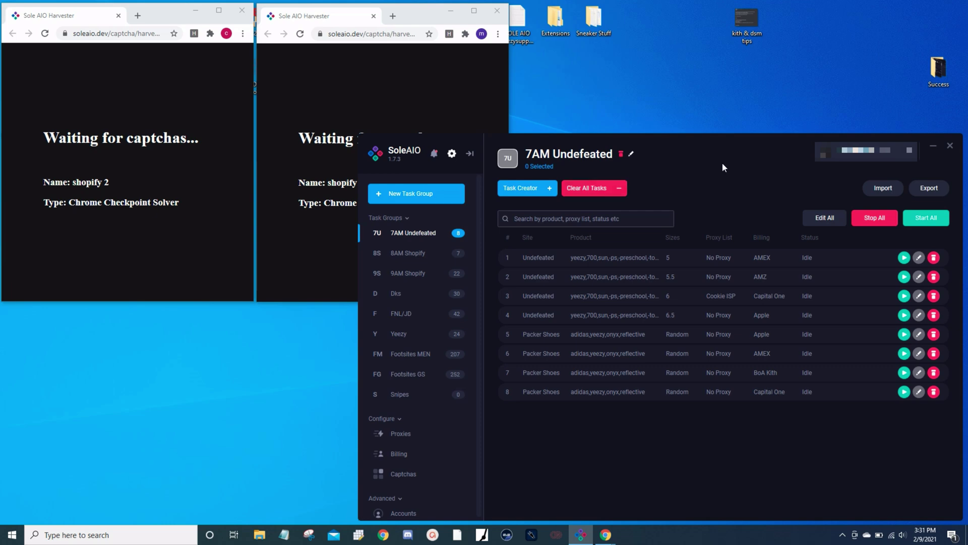
Add a new task group named 'Kith' with Shopify selected as its site.
click(401, 195)
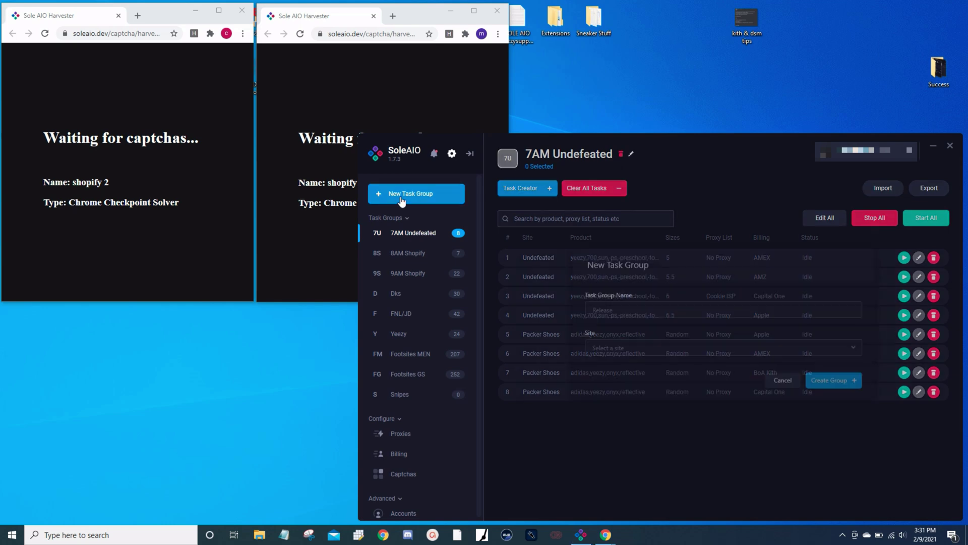
click(624, 310)
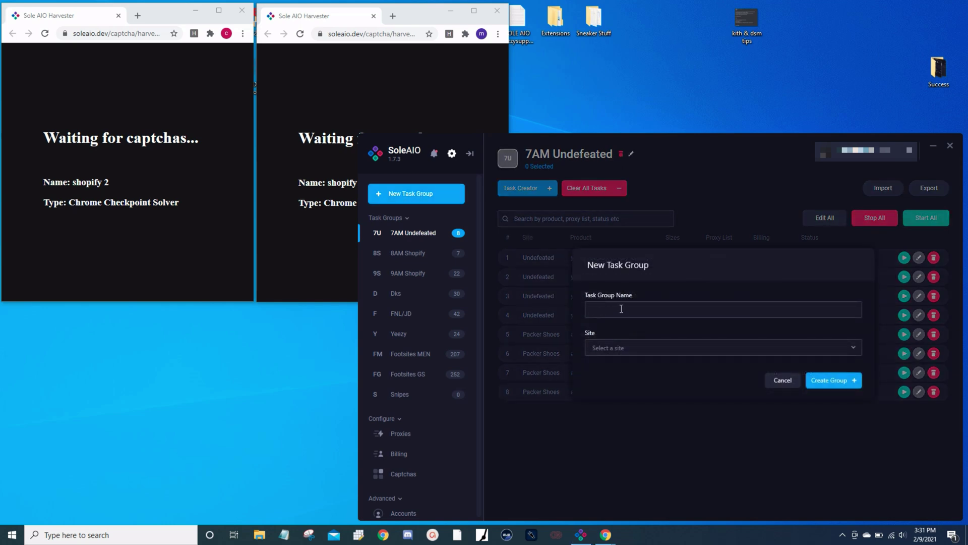
text(Kith)
click(647, 357)
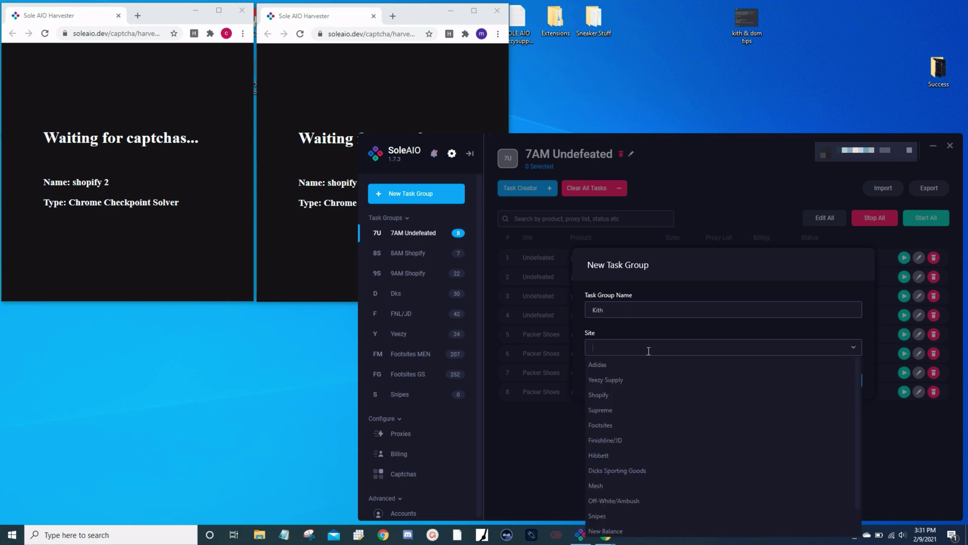
click(605, 387)
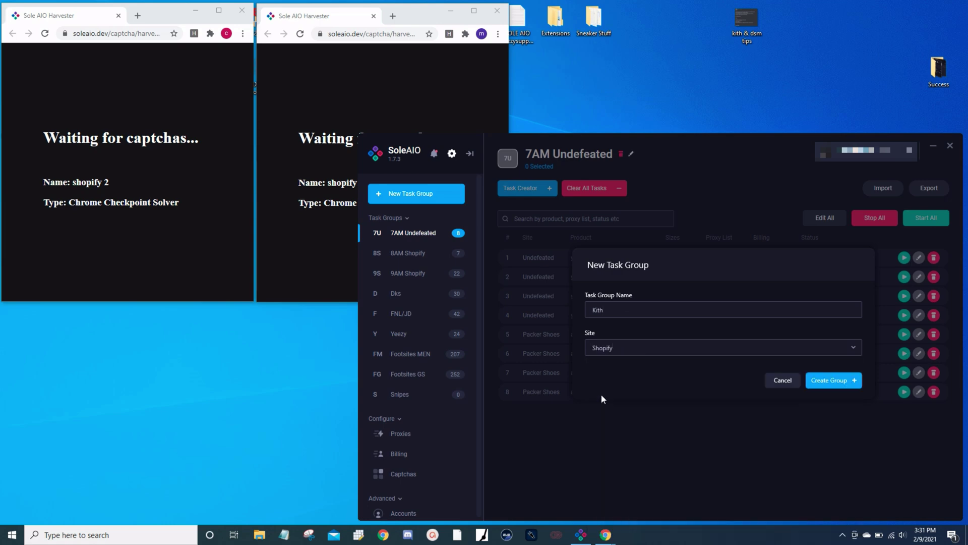
click(830, 381)
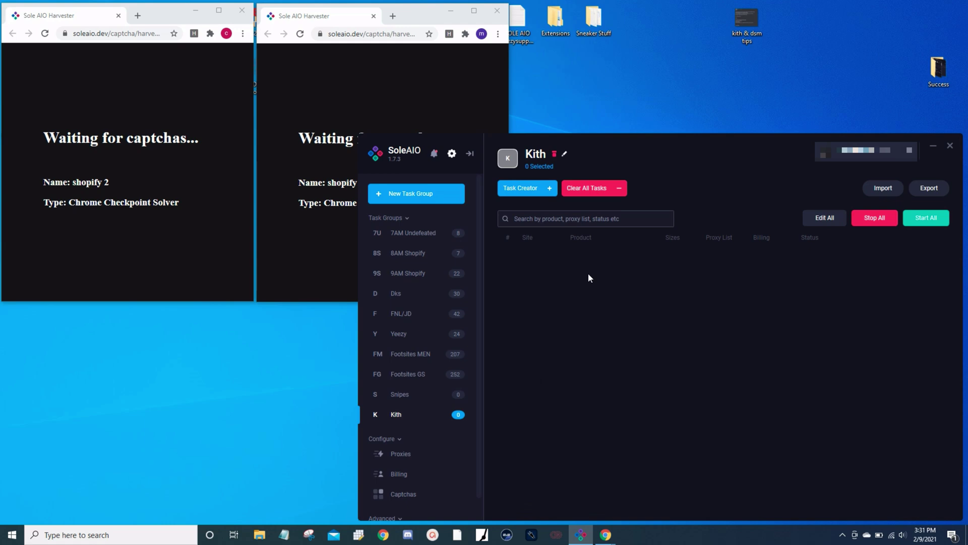
Open the Task Creator for the group and set the task site to Kith.
click(529, 188)
click(613, 260)
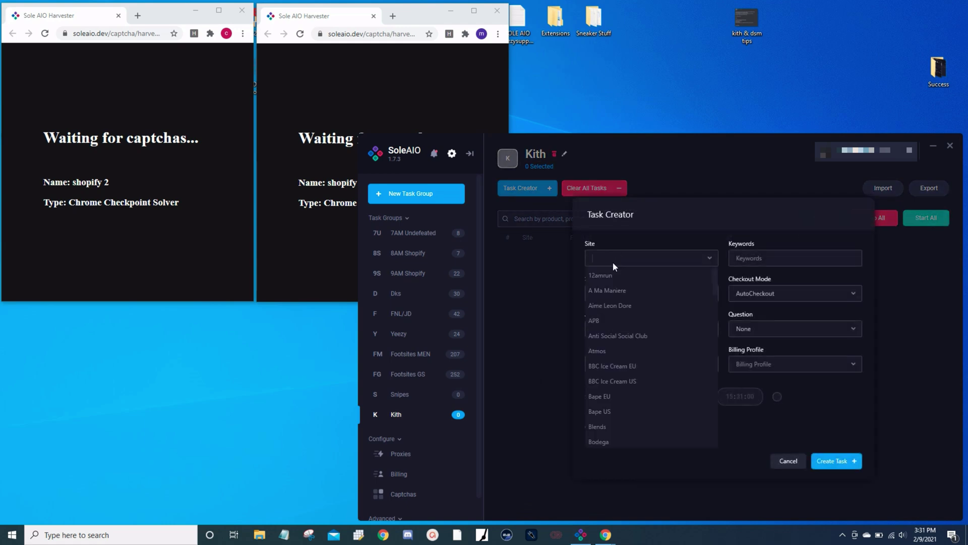
text(kith)
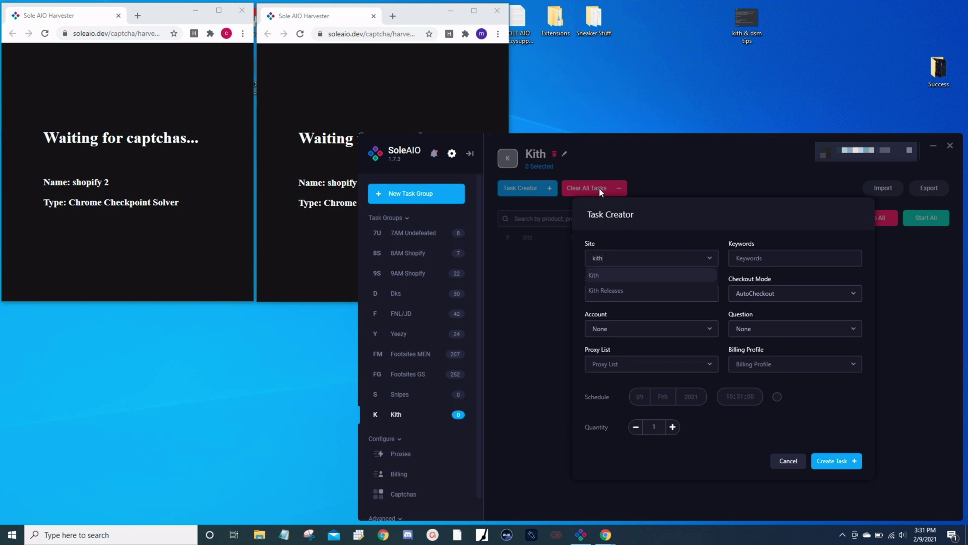
click(609, 276)
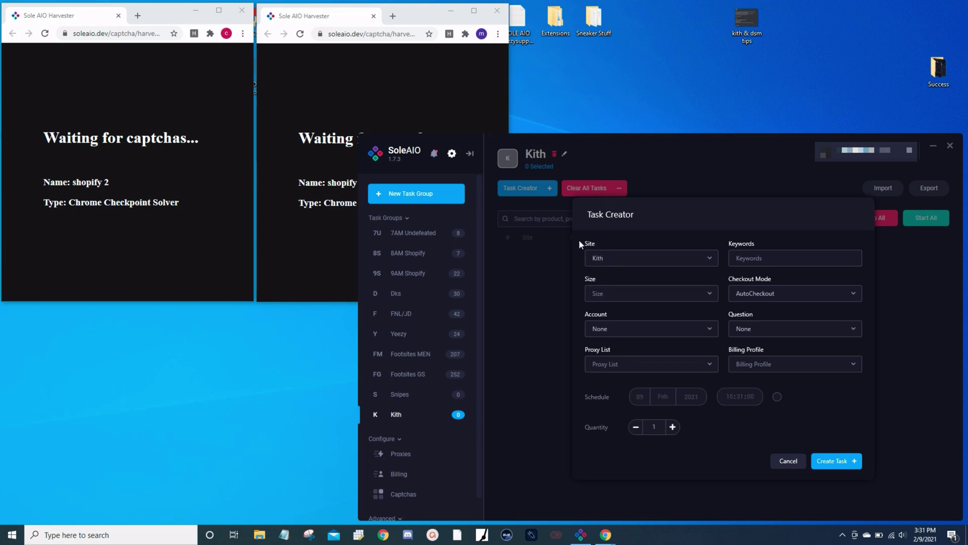
click(709, 258)
click(671, 275)
Enter keywords 'jordan,1,high,-preschool,-td,-pre' and set the size to Random.
click(757, 259)
text(jo)
text(rdan, high)
text(,-prese)
text(hool,-td,-pre)
click(669, 294)
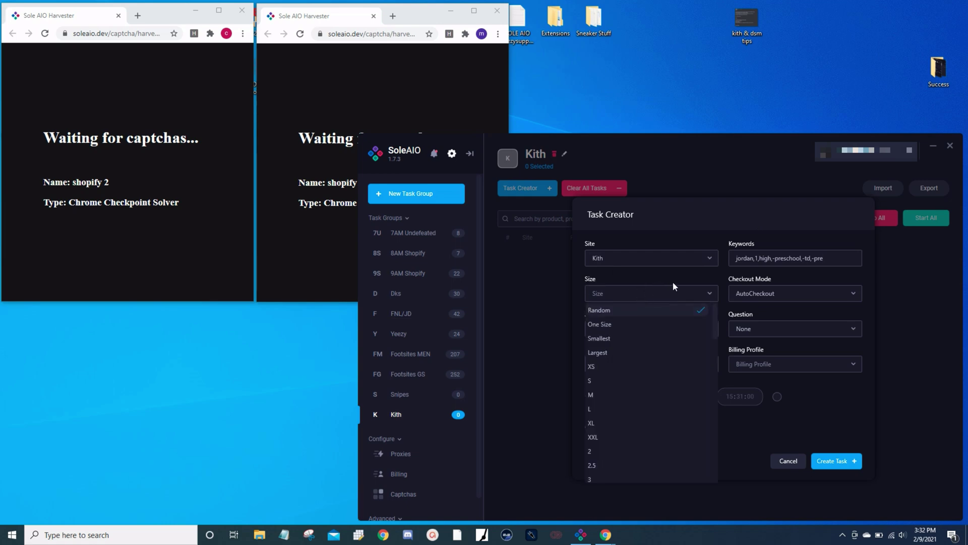
key(Return)
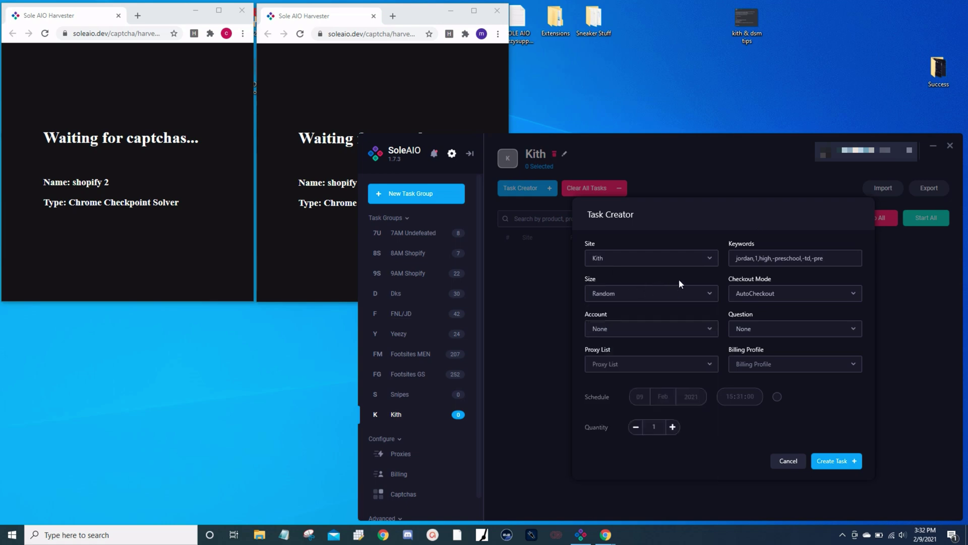
Set checkout mode to PreCart, proxy to No Proxy, and billing to US Test Profile 1.
click(773, 292)
click(743, 324)
click(681, 365)
click(623, 385)
click(776, 361)
click(752, 380)
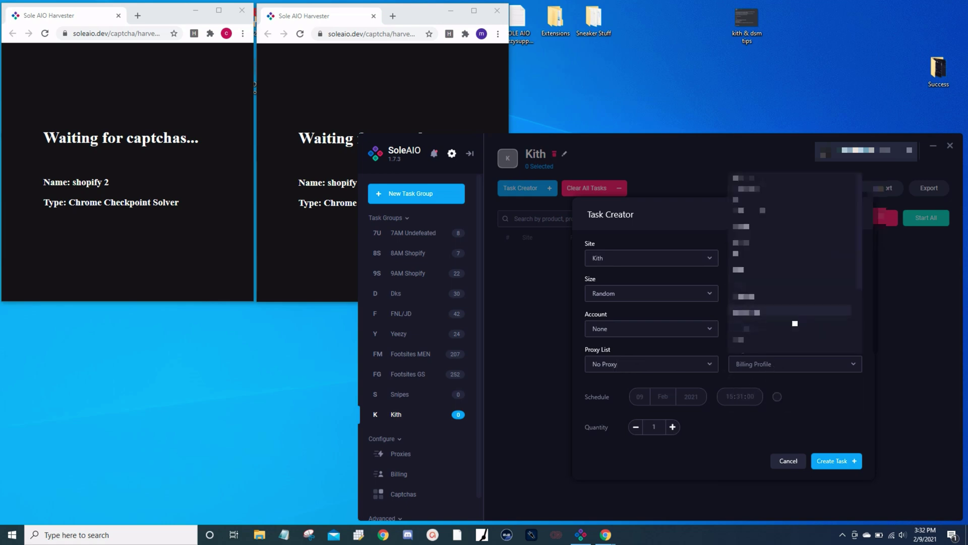
click(817, 350)
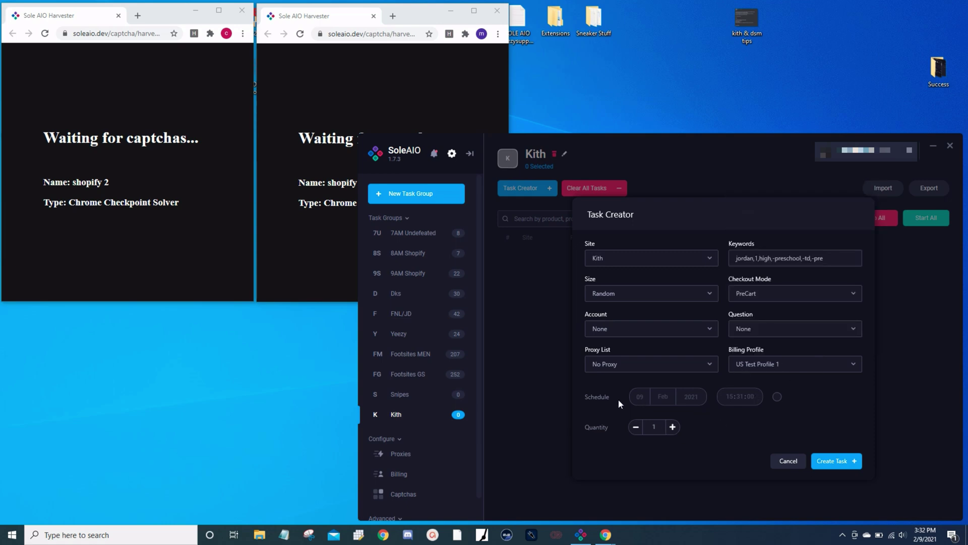
Enable scheduling for 10 Feb 2021 at 09:00.
click(777, 396)
text(10)
click(730, 396)
text(09:00:00)
Create the first scheduled task, then a second one billed to US Test Profile 2.
click(849, 461)
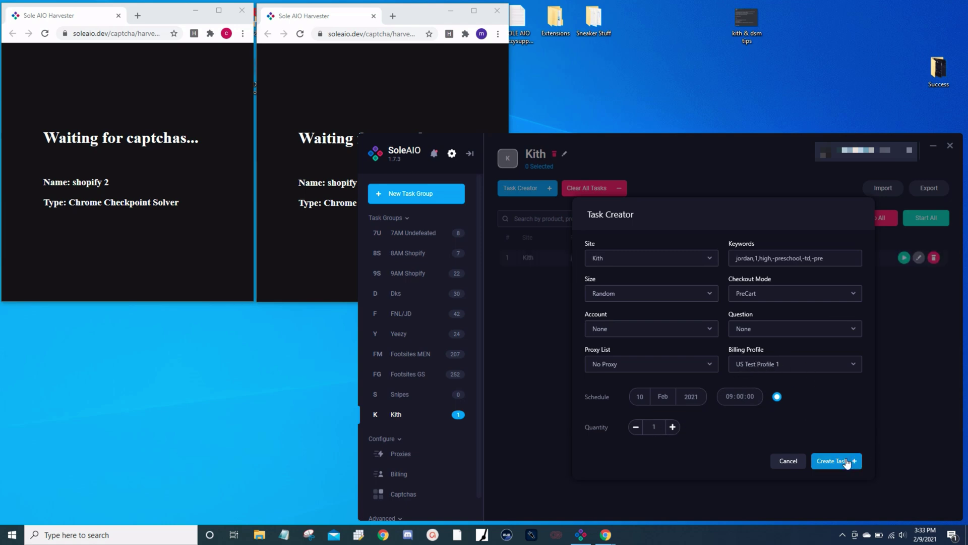
click(791, 364)
click(761, 380)
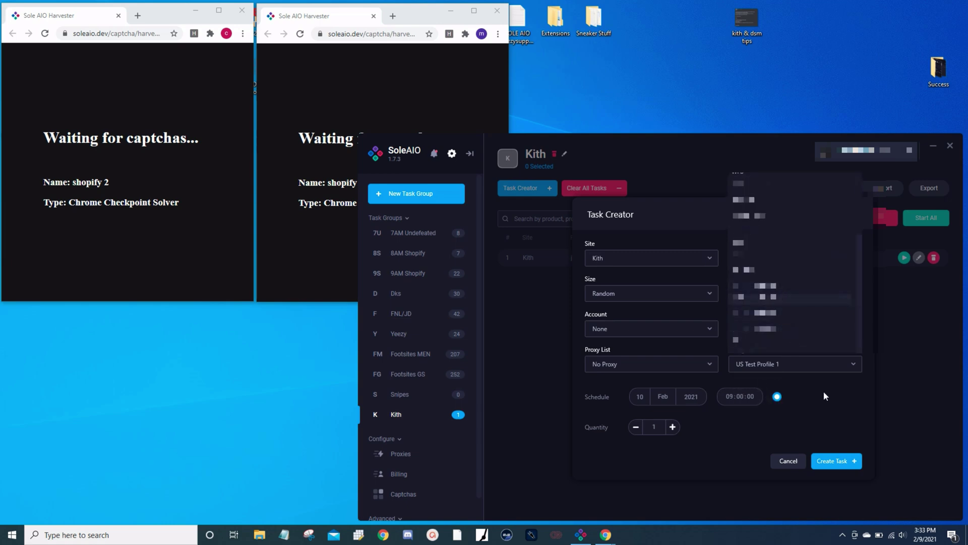
click(814, 346)
click(842, 459)
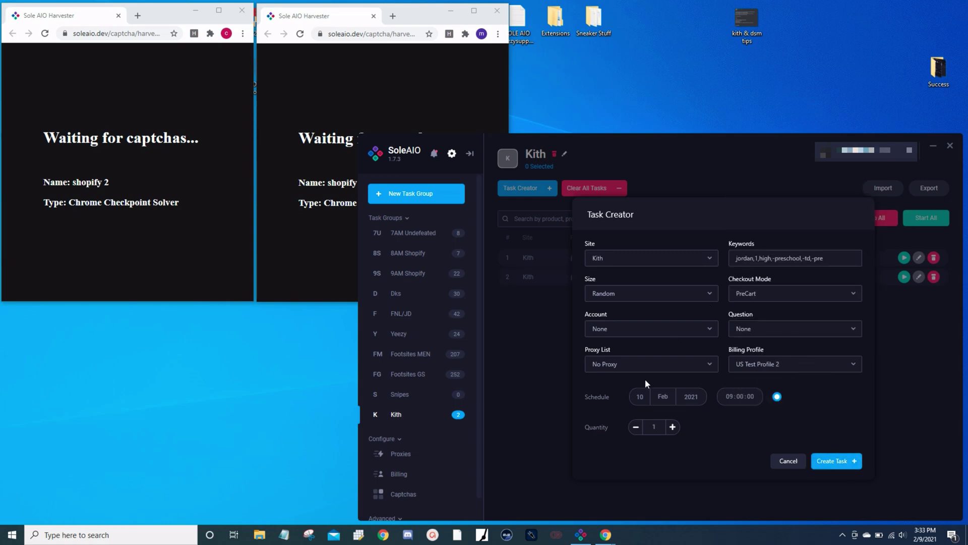
Create a third task using Chi Premium proxies and US Test Profile 3 billing.
click(670, 363)
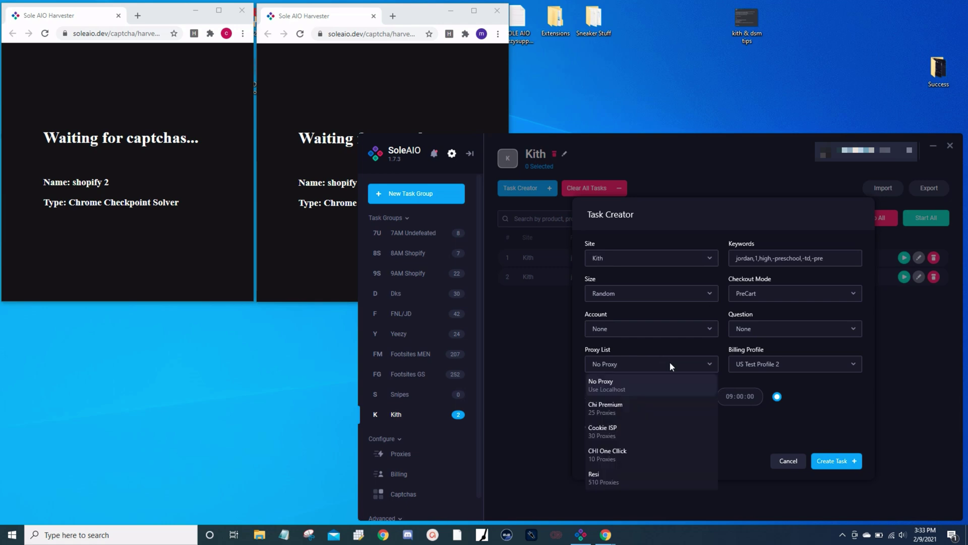
click(637, 407)
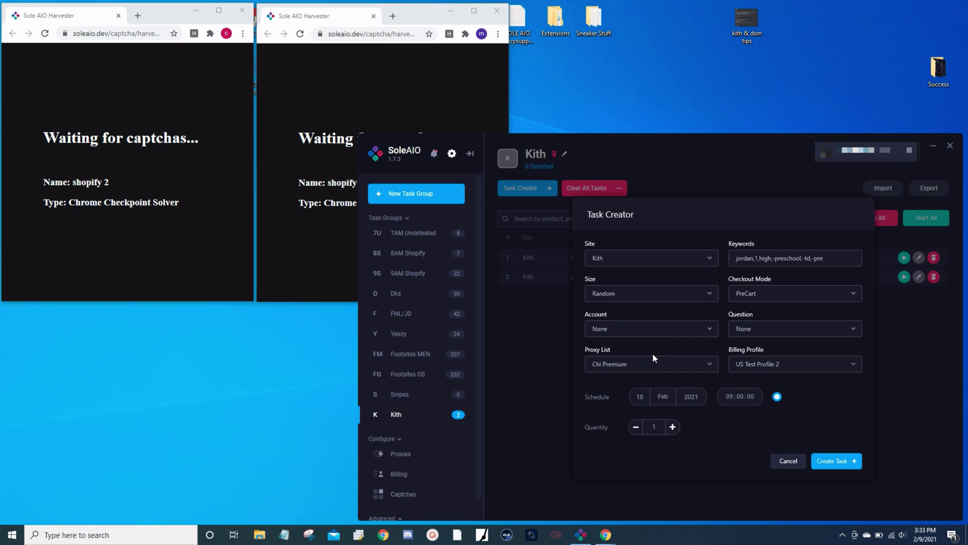
click(784, 366)
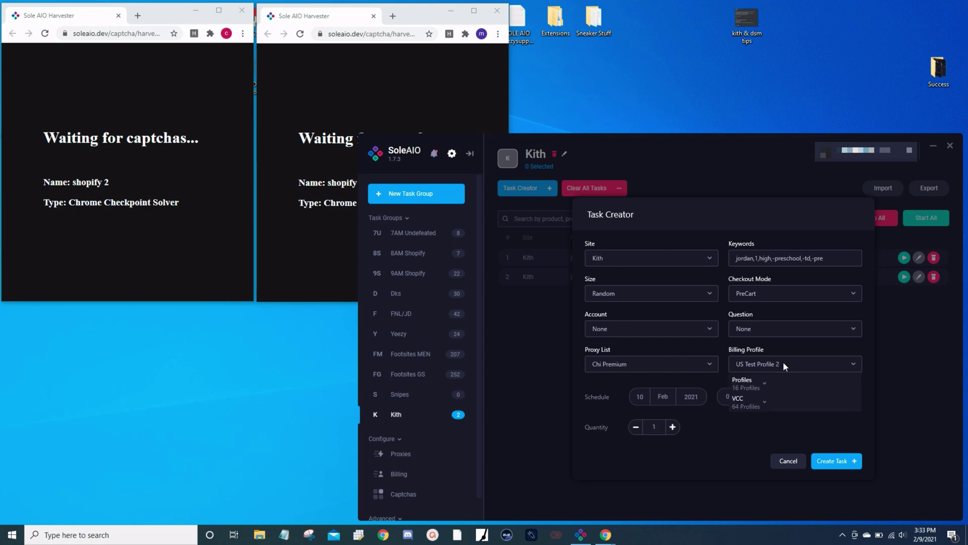
click(756, 382)
click(795, 307)
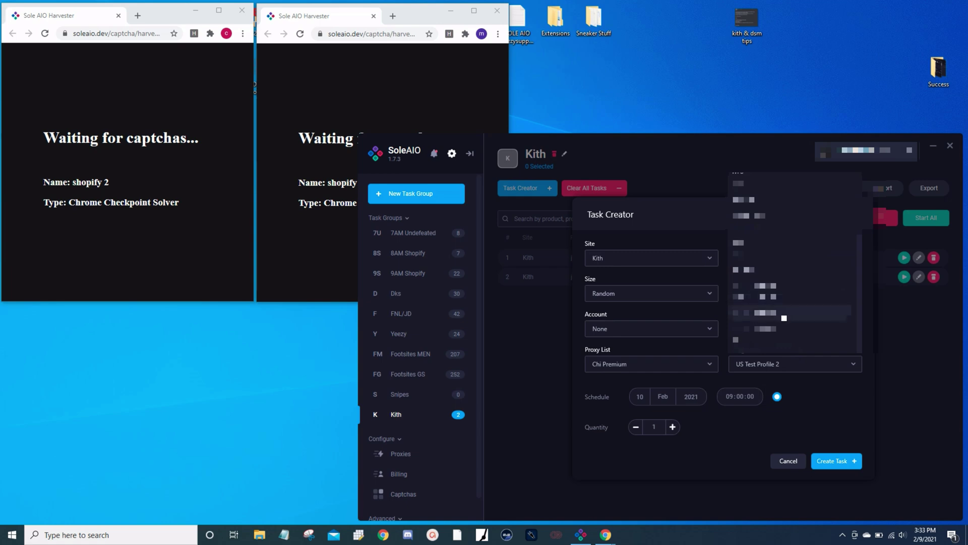
click(836, 401)
click(833, 459)
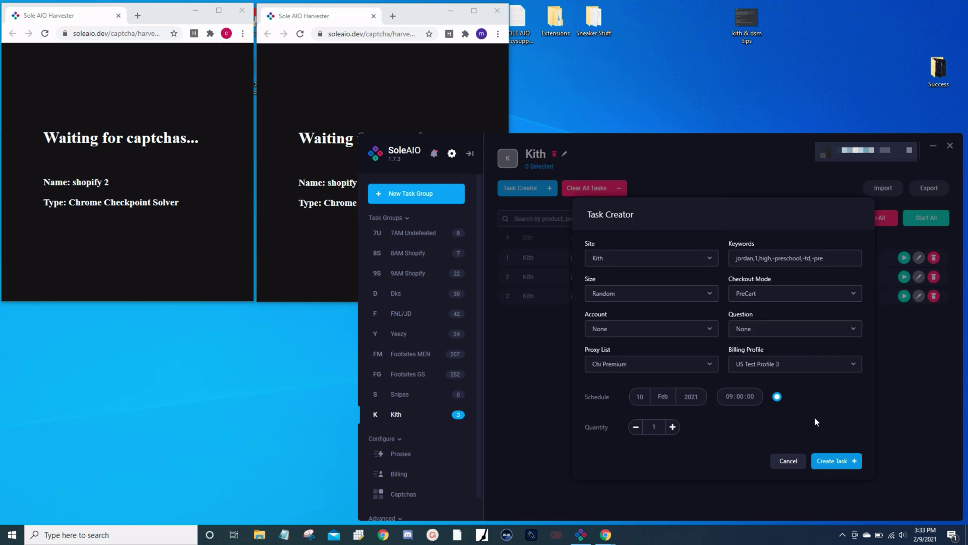
Create a fourth task with US Test Profile 4 billing and close the creator.
click(780, 364)
click(754, 382)
scroll(789, 329, down, 3)
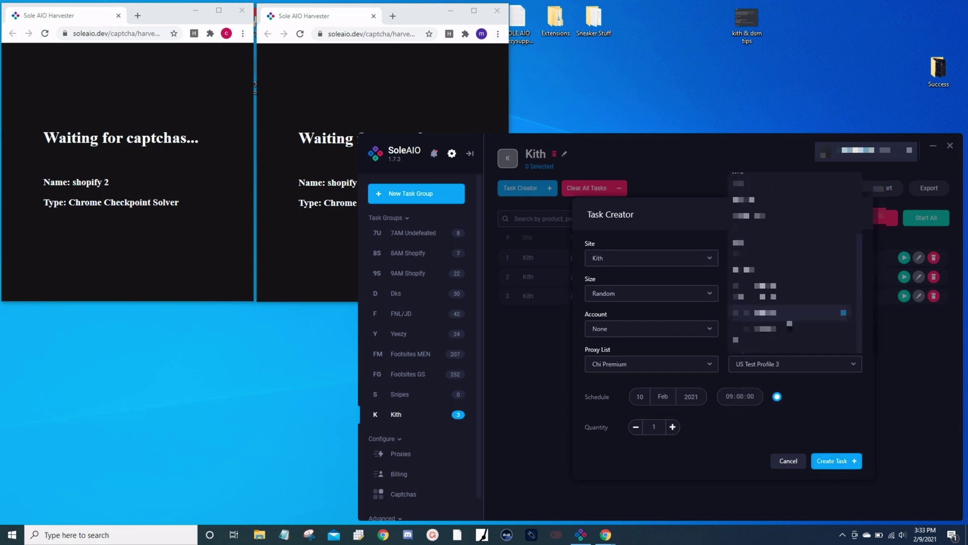
click(790, 329)
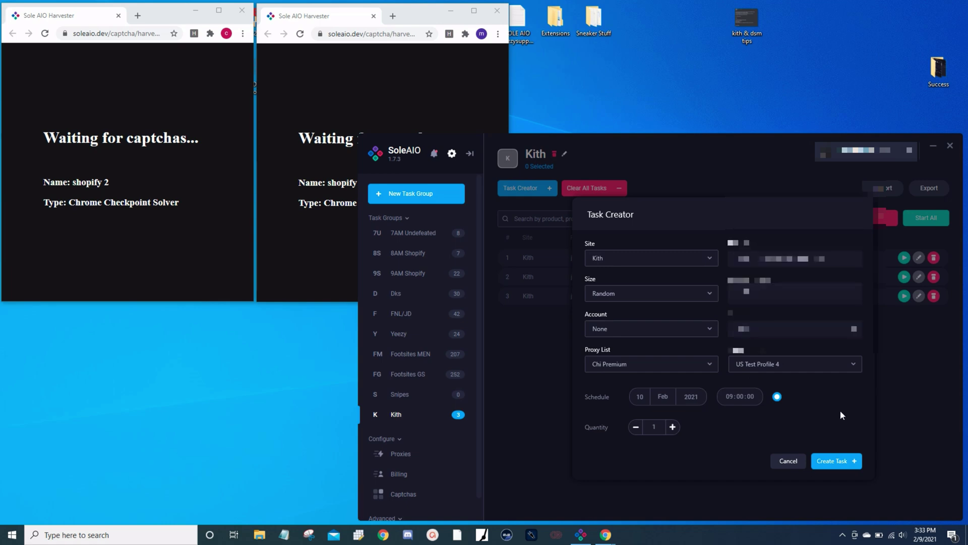
click(836, 460)
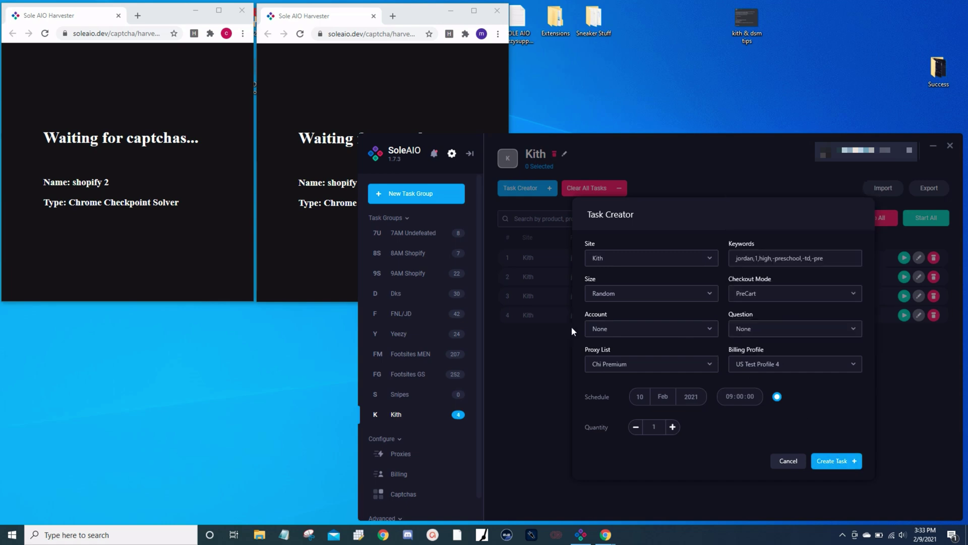
click(934, 366)
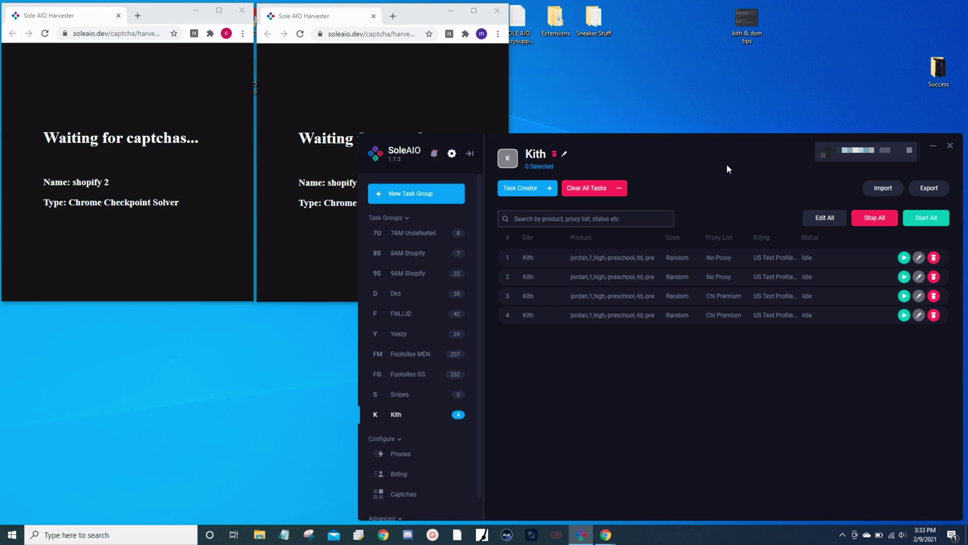
click(919, 277)
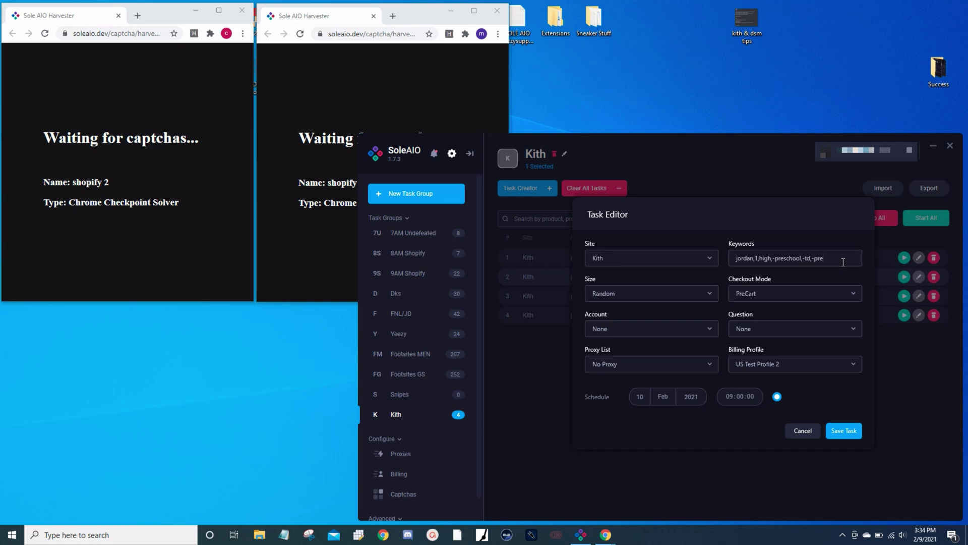
drag(843, 262, 676, 265)
text(www.kith.com)
triple_click(781, 258)
key(ctrl+c)
click(835, 431)
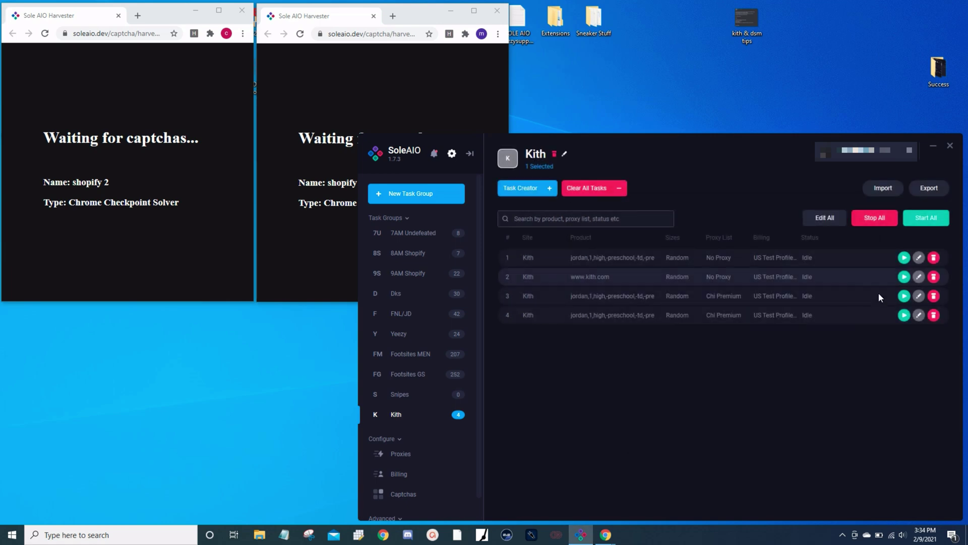
click(918, 296)
triple_click(770, 258)
key(ctrl+v)
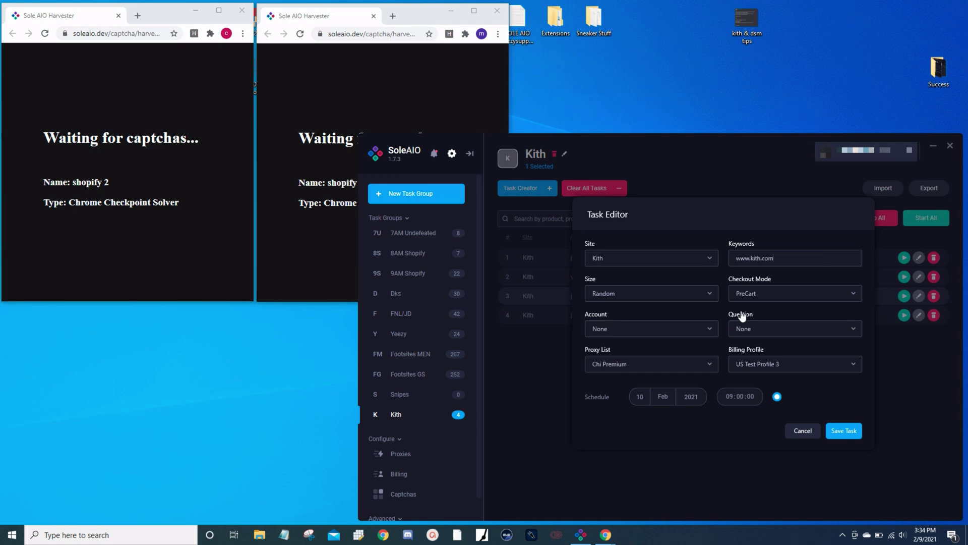
click(841, 430)
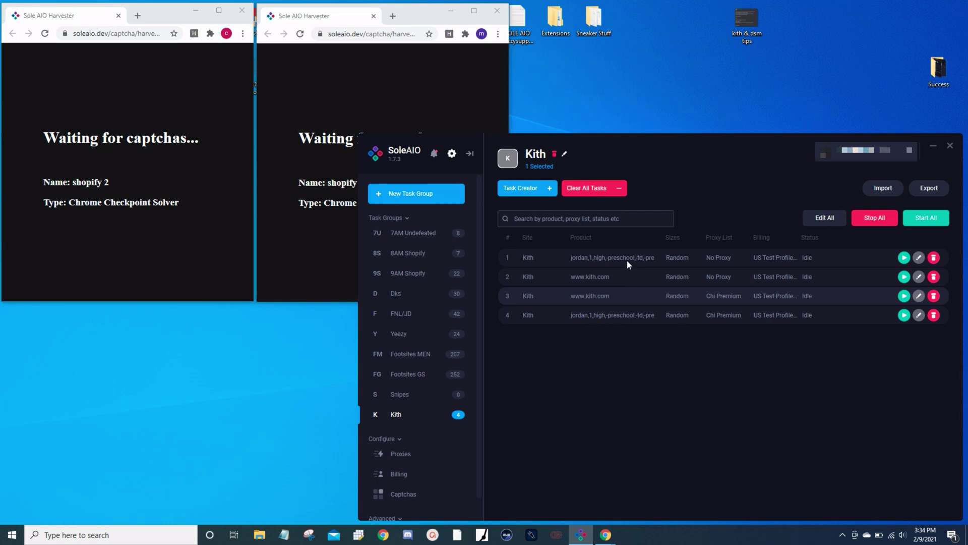
click(696, 362)
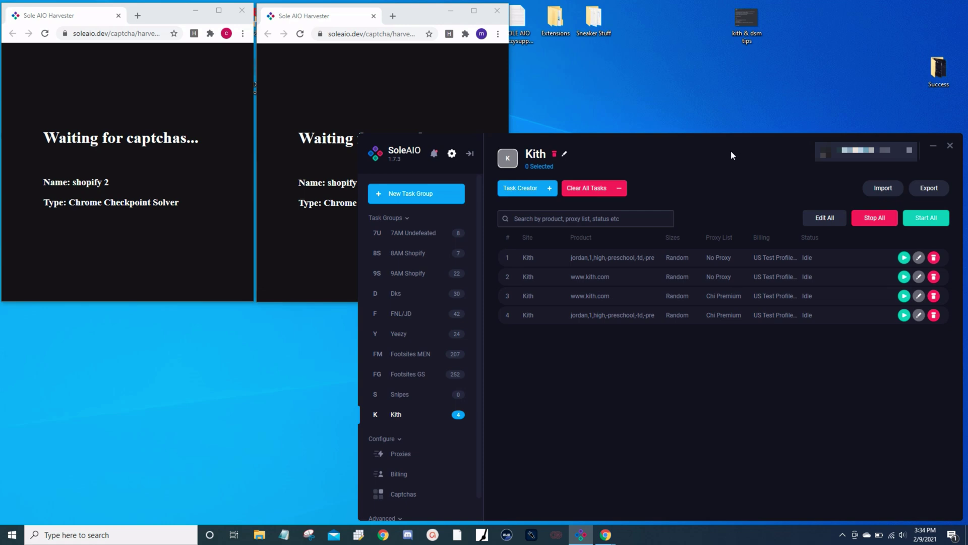
Save Kith-only delays of 15000 ms monitor and 1500 ms retry in the Delays window.
key(ctrl+d)
drag(519, 220, 235, 356)
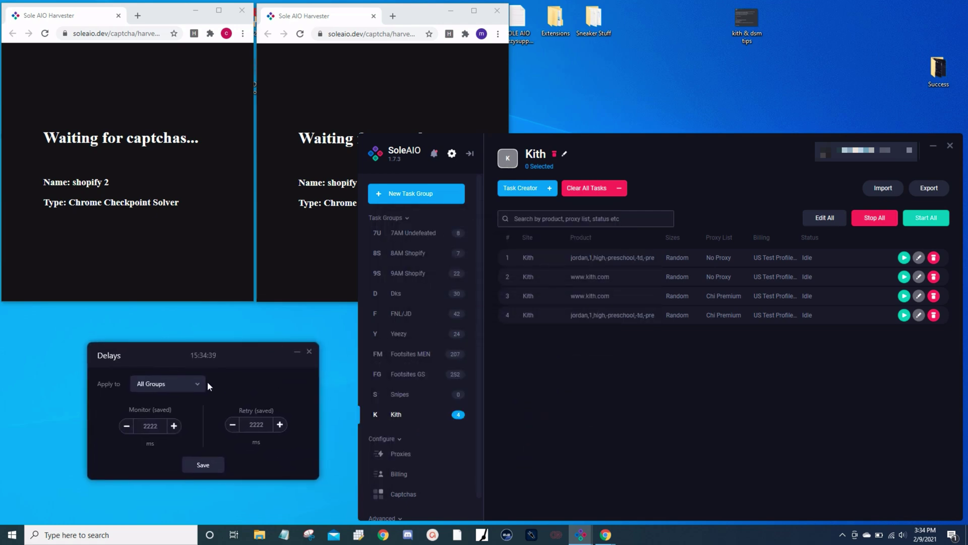
click(140, 384)
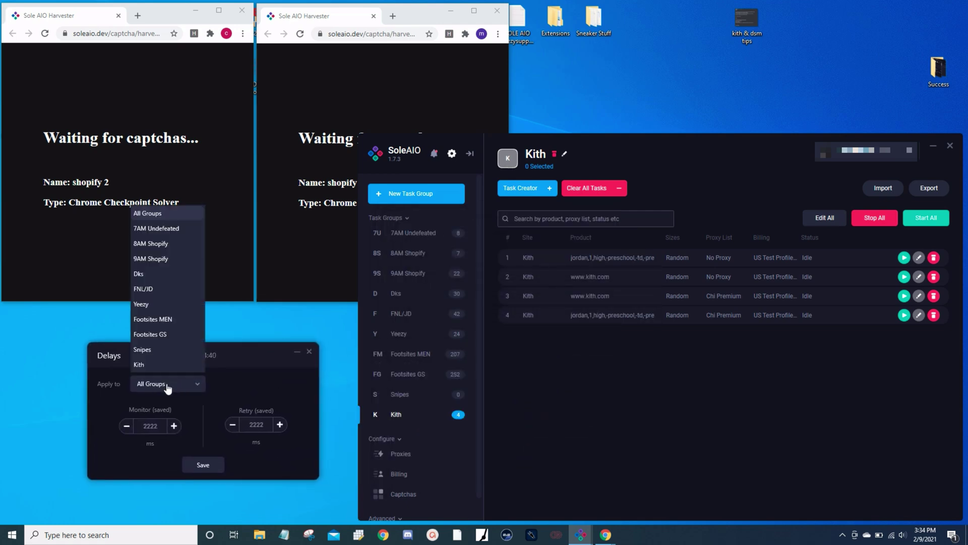
click(146, 363)
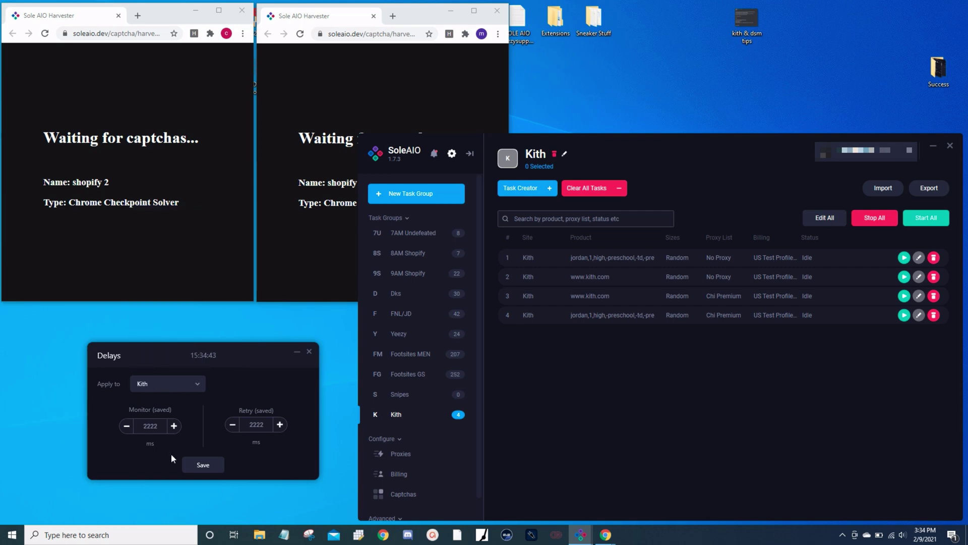
text(15000)
double_click(256, 424)
text(15)
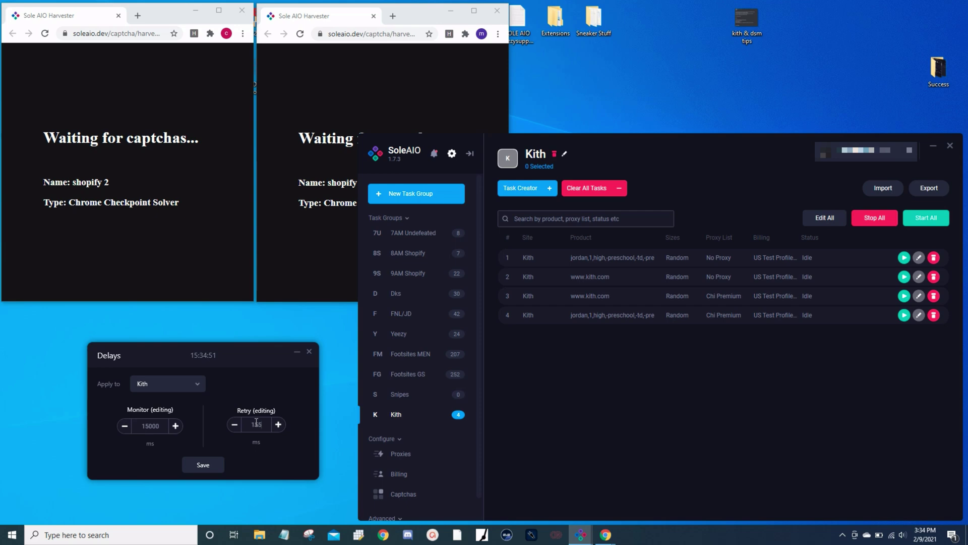
text(00)
click(208, 465)
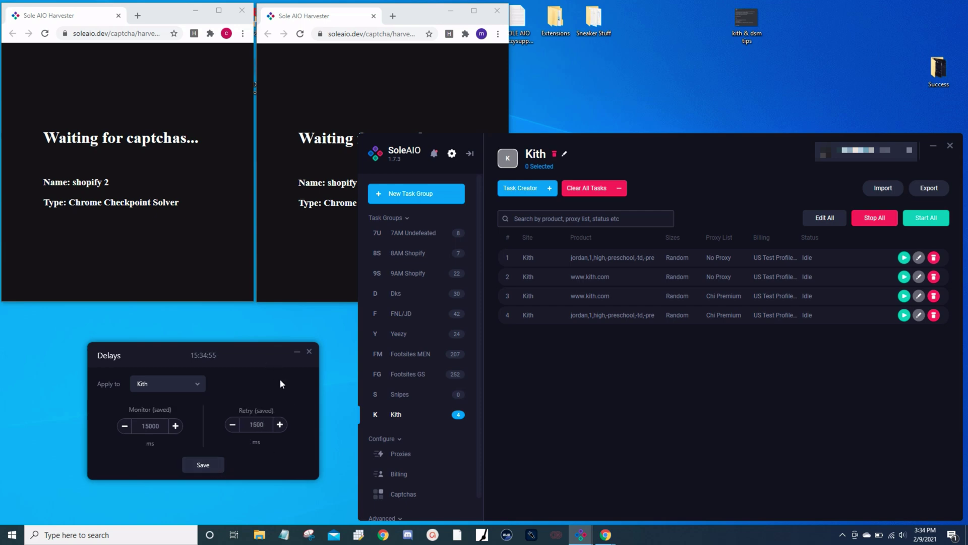
Start Kith tasks 1 through 4 from each row's play button.
click(904, 257)
click(904, 277)
click(904, 299)
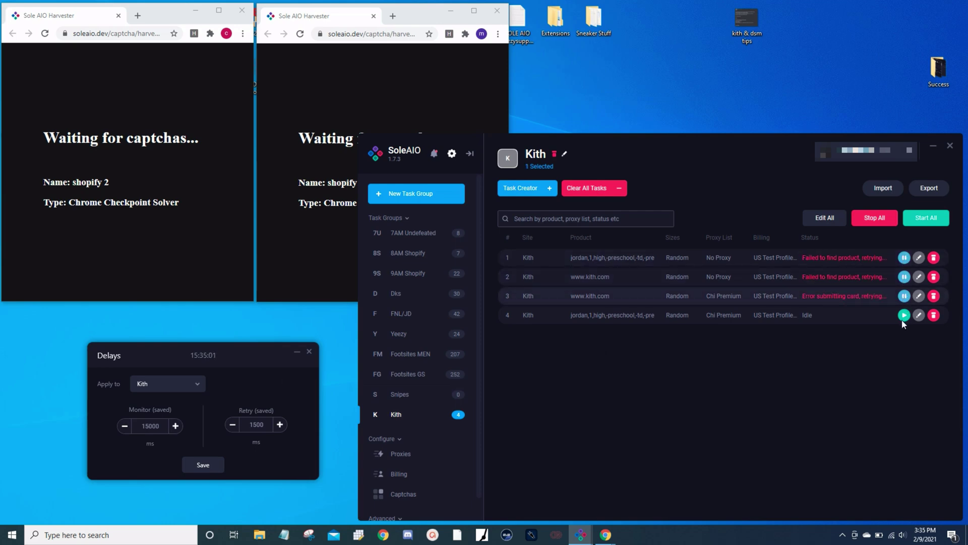
click(904, 319)
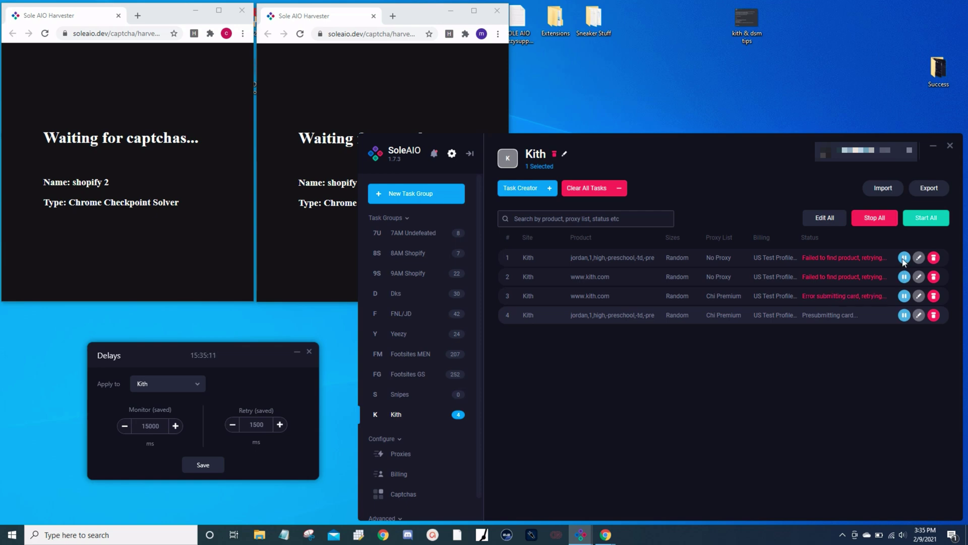
Save the monitor and retry delays back to 2222 ms.
double_click(157, 425)
text(2222)
double_click(258, 424)
text(2222)
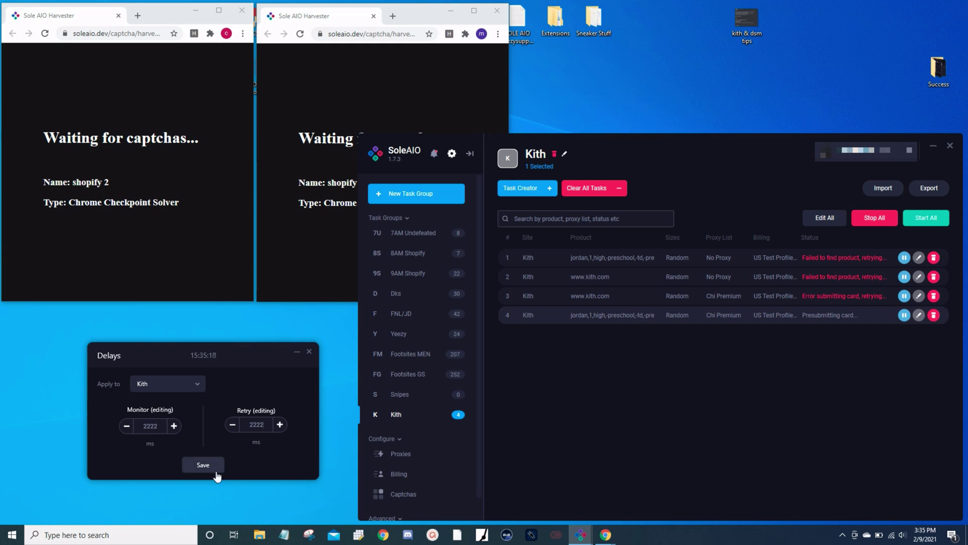
click(203, 464)
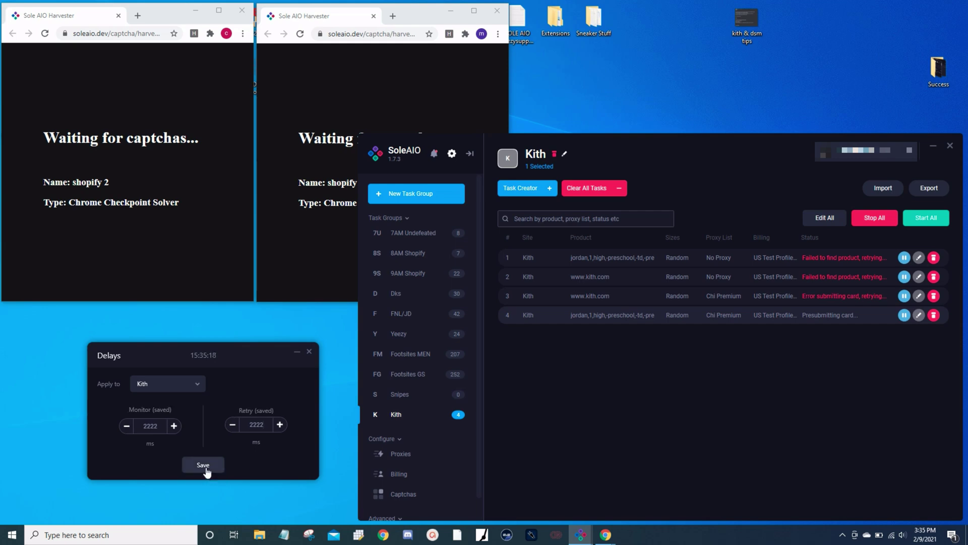
Stop all four running Kith tasks.
click(904, 258)
click(904, 277)
click(904, 296)
click(904, 315)
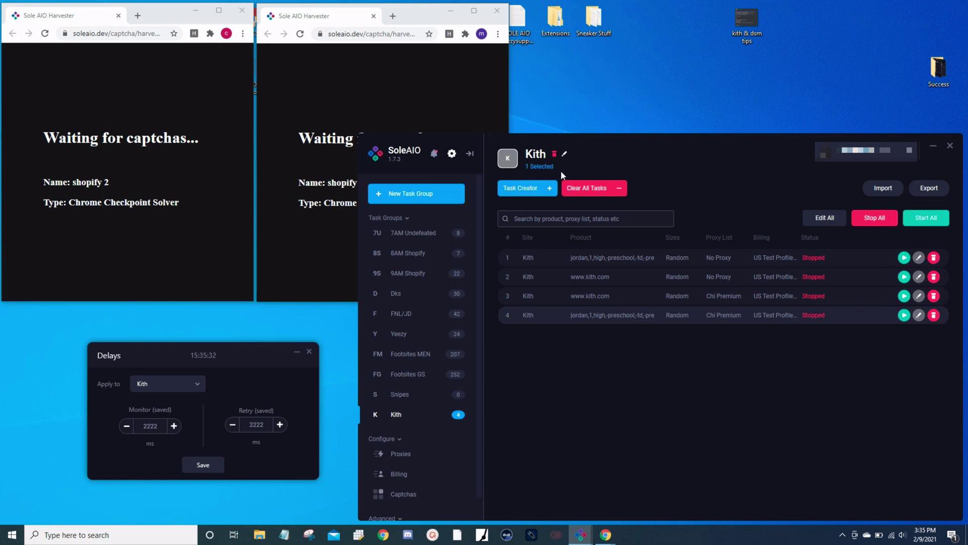
Bring both captcha harvester windows forward, return to SoleAIO, and show the hidden tray icons.
drag(419, 14, 421, 13)
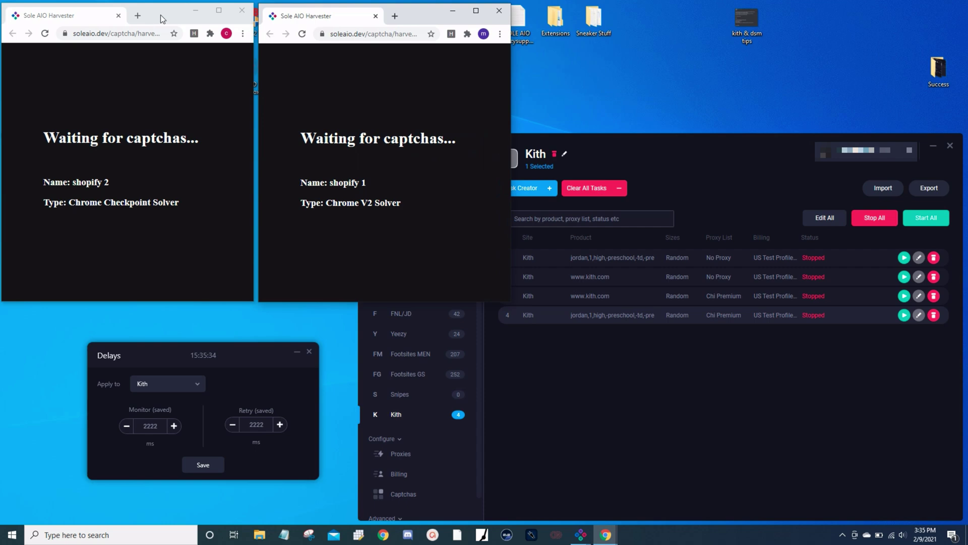
mouse_move(160, 14)
mouse_down()
mouse_move(175, 14)
mouse_move(162, 15)
mouse_up()
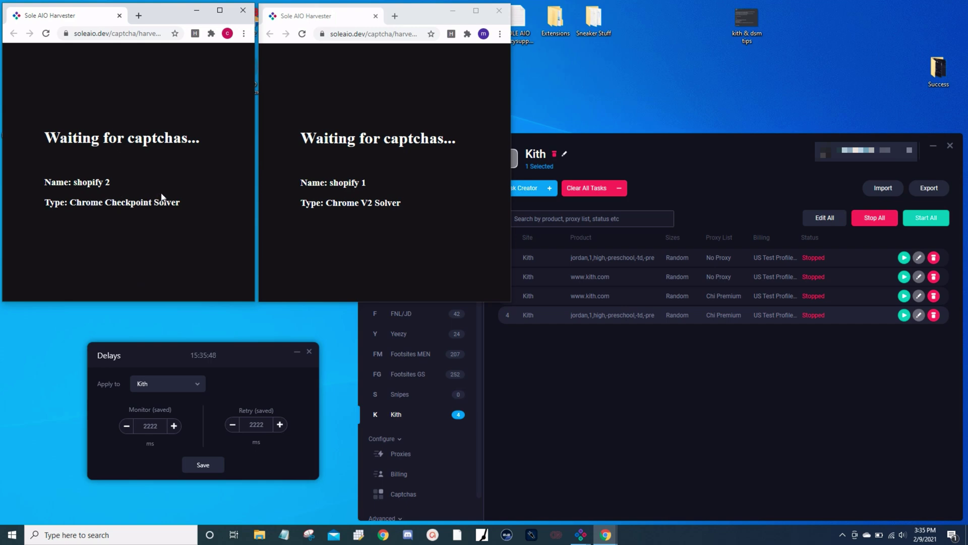
click(755, 171)
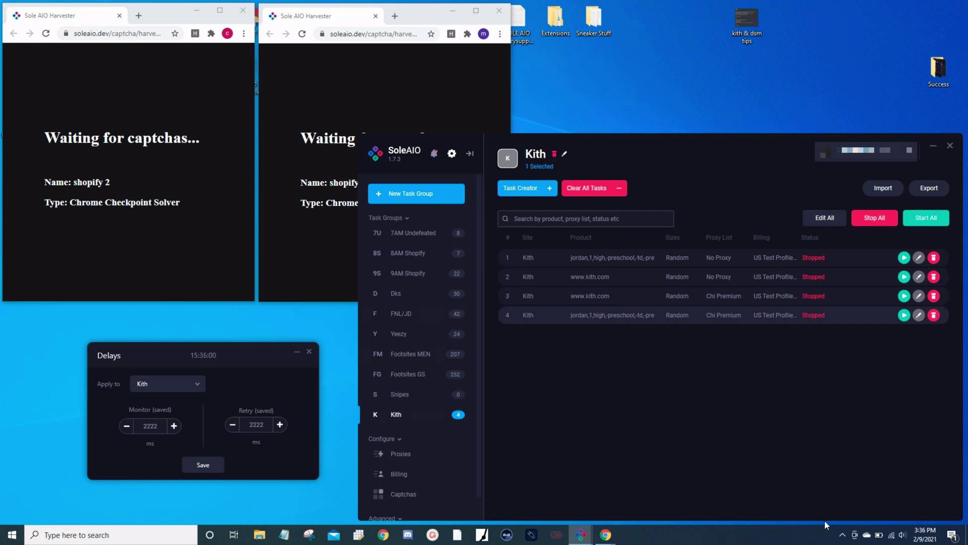
click(843, 535)
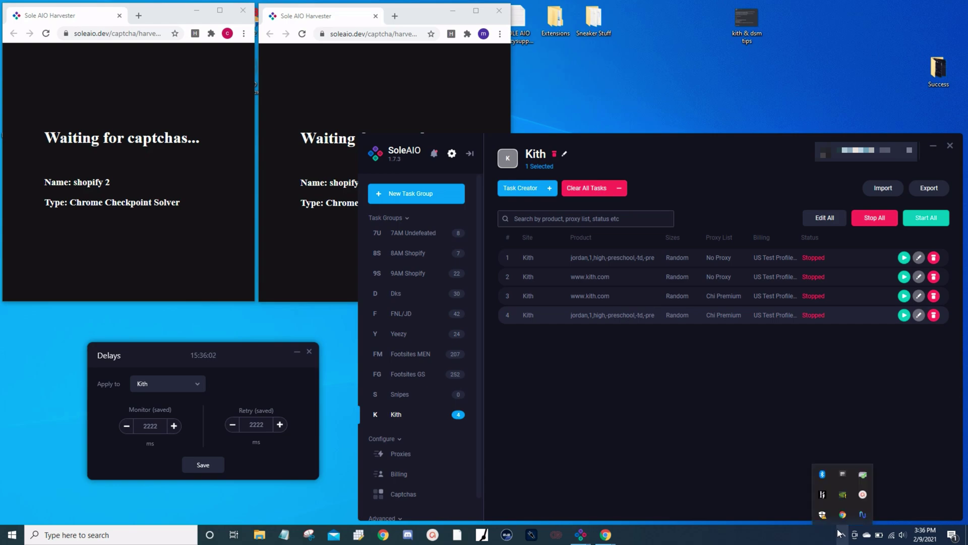